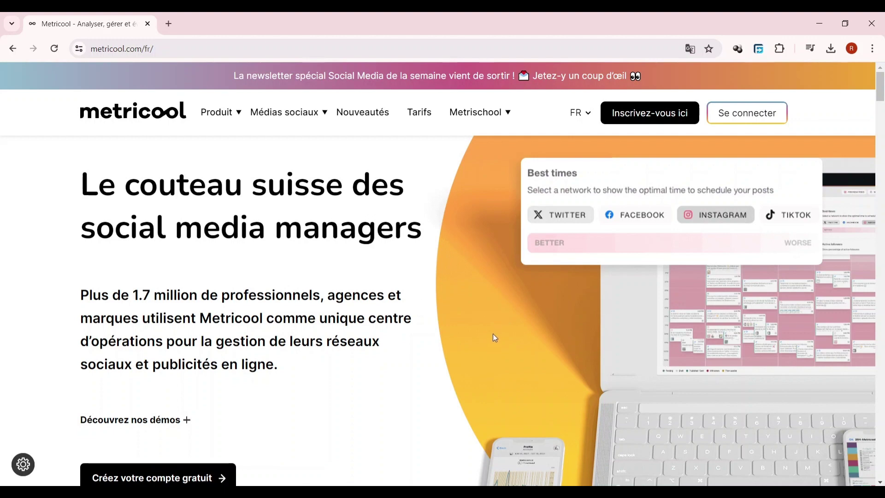
Examine the Metricool homepage introduction, its partners, client brands and the section on saving time with social media management.
scroll(495, 338, "down", 4)
scroll(487, 331, "up", 1)
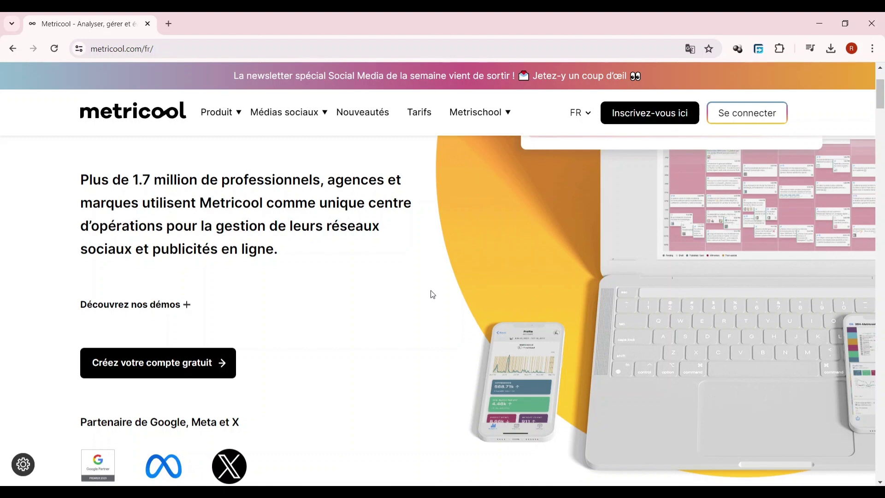
scroll(447, 332, "down", 1)
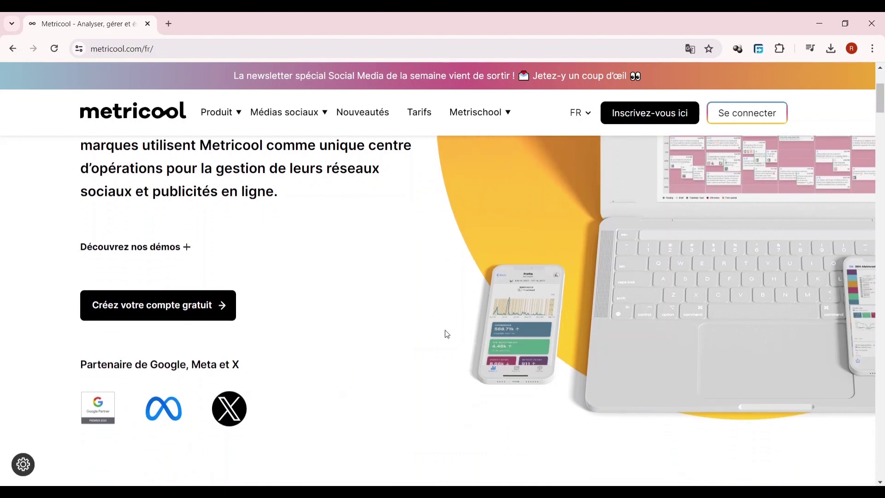
scroll(444, 330, "down", 1)
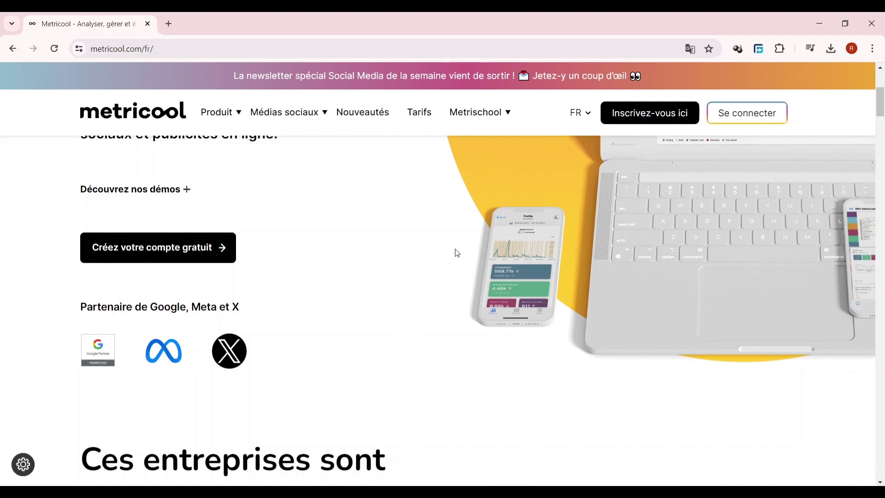
scroll(419, 258, "down", 6)
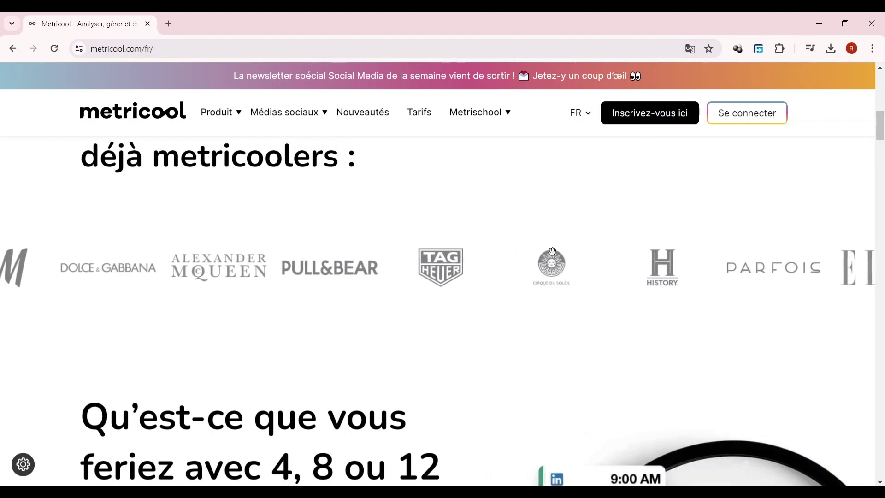
scroll(602, 322, "down", 3)
scroll(604, 320, "down", 2)
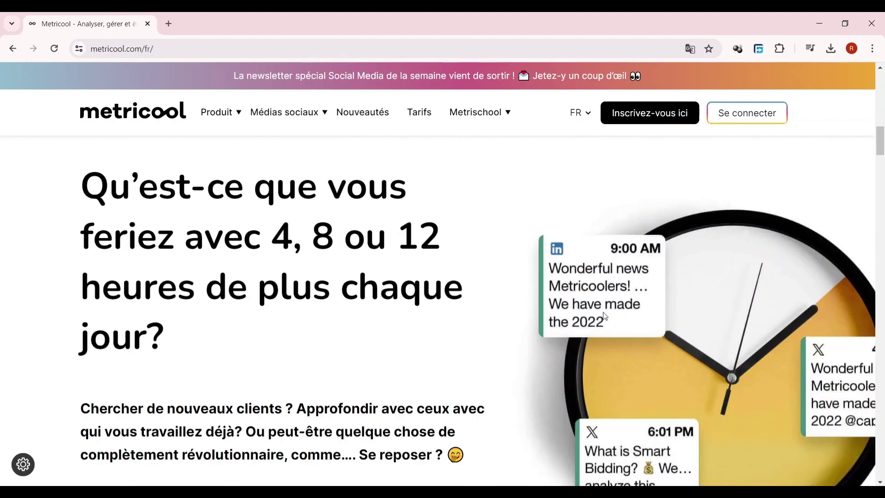
scroll(605, 319, "up", 1)
scroll(600, 327, "down", 1)
scroll(598, 267, "down", 3)
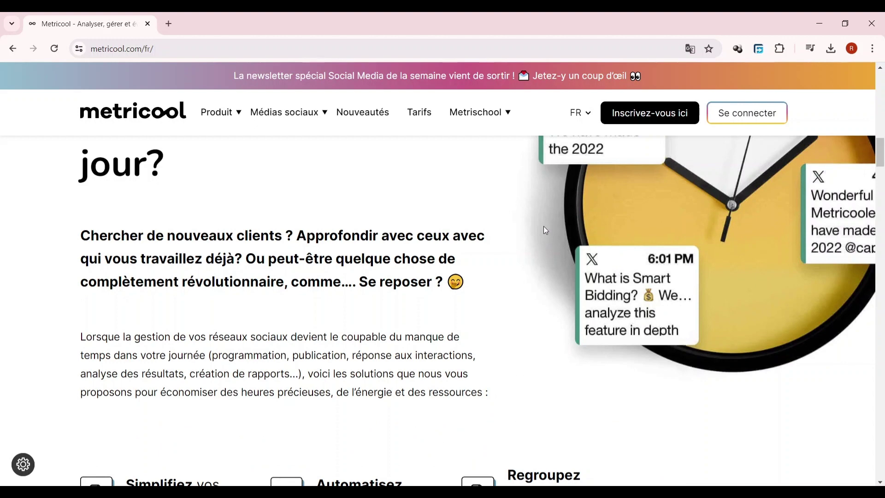
scroll(542, 300, "up", 1)
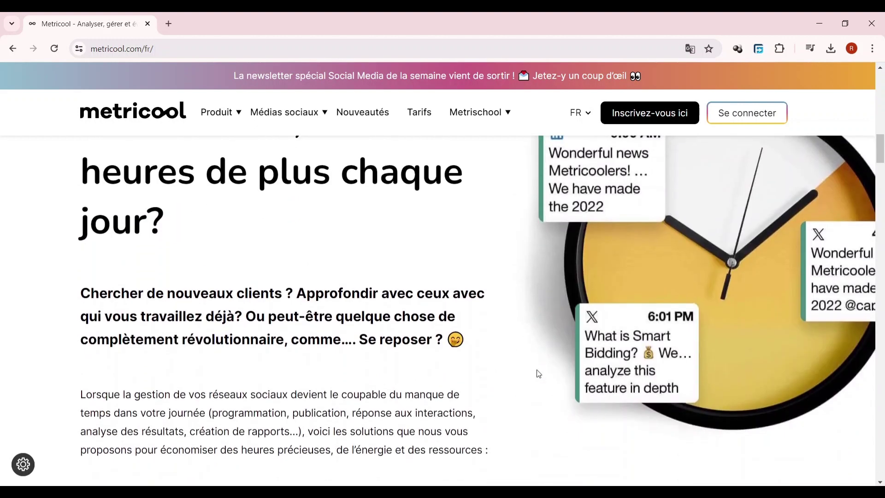
scroll(539, 373, "down", 2)
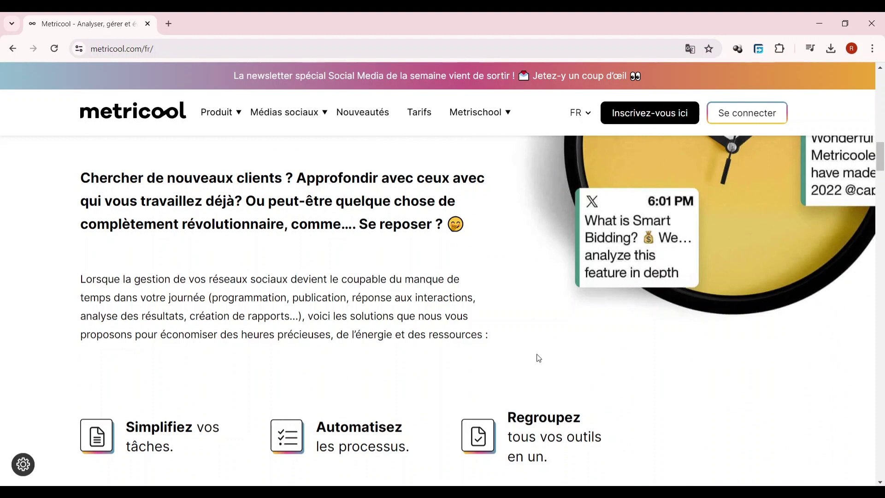
scroll(549, 364, "down", 2)
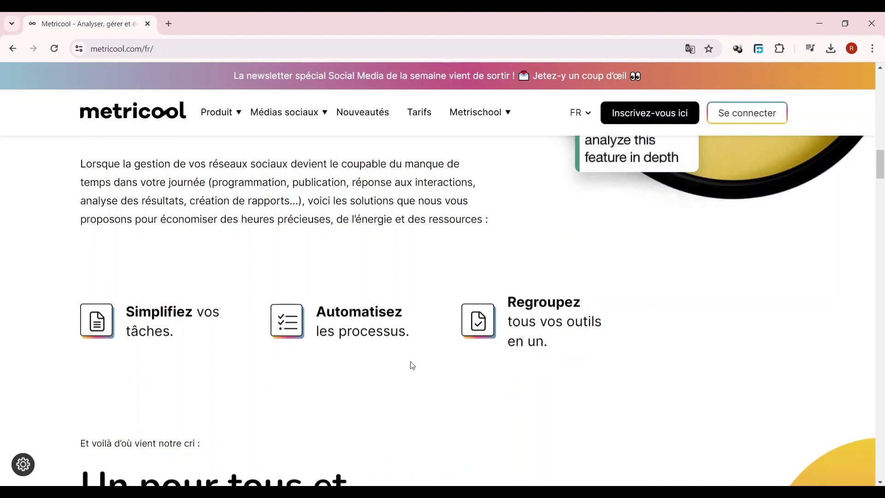
Review the homepage's all-in-one tool presentation, the list of free account features and the supported social networks.
scroll(405, 369, "down", 3)
scroll(387, 375, "up", 3)
scroll(391, 374, "down", 1)
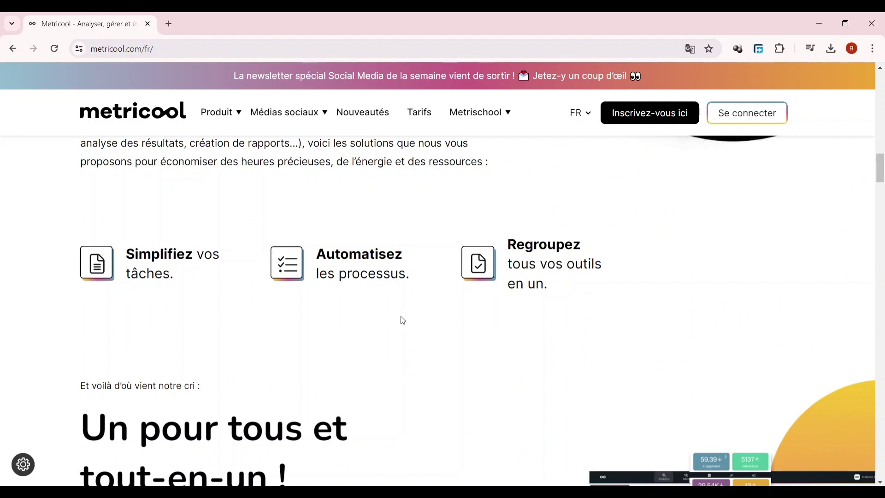
scroll(405, 329, "down", 1)
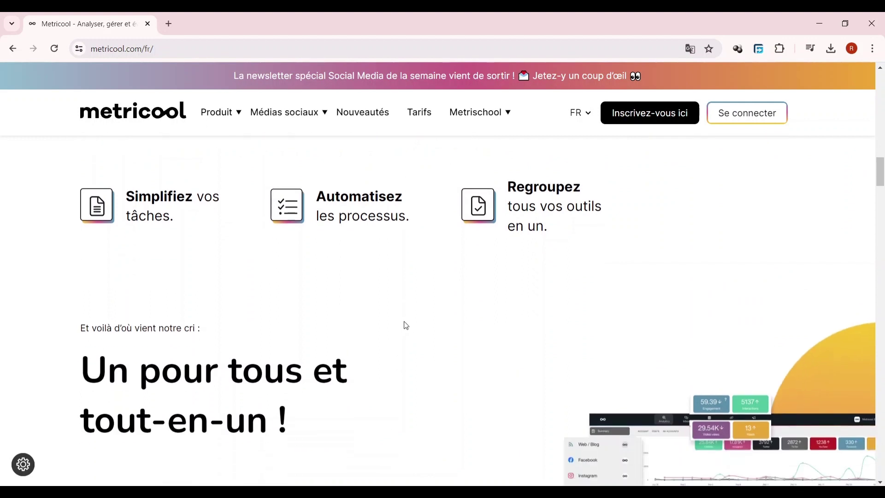
scroll(406, 326, "down", 1)
scroll(406, 325, "down", 2)
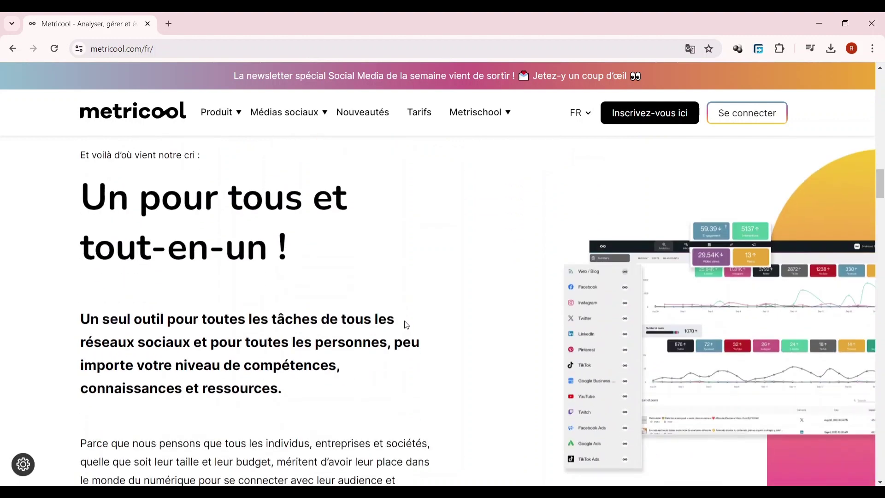
scroll(444, 322, "down", 1)
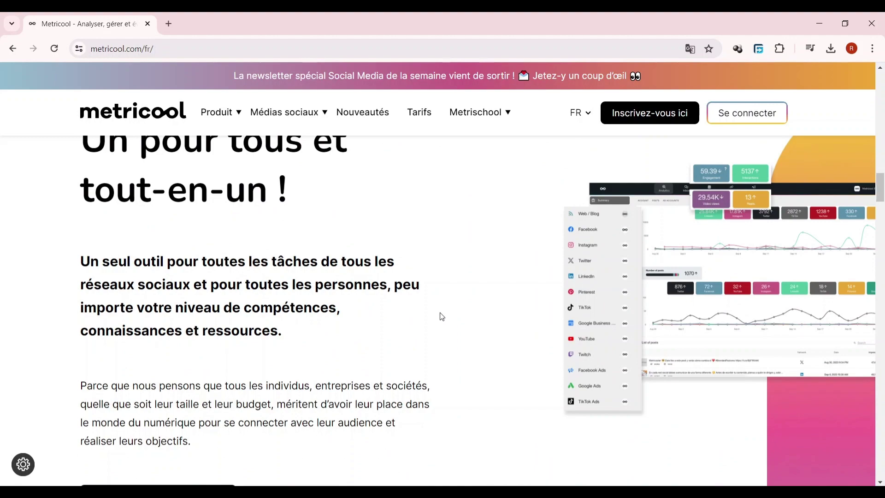
scroll(392, 273, "down", 4)
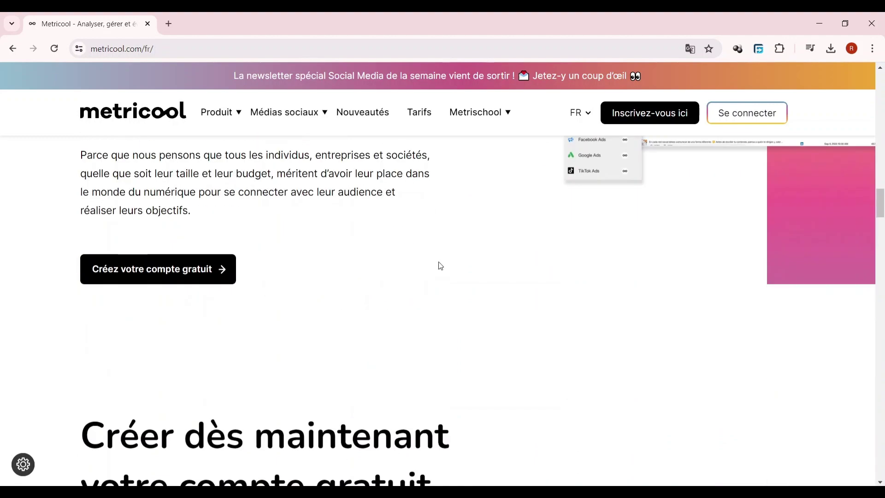
scroll(438, 263, "up", 4)
scroll(429, 261, "down", 1)
scroll(429, 263, "down", 9)
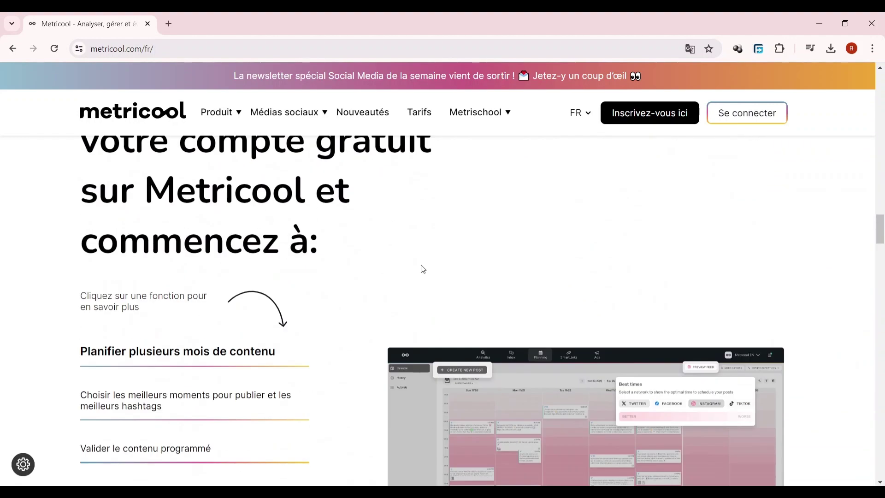
scroll(423, 269, "down", 10)
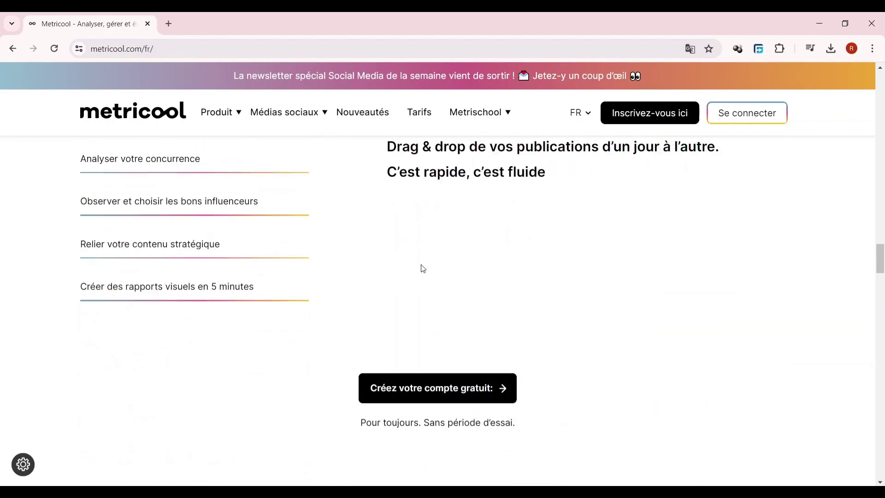
scroll(423, 269, "down", 5)
scroll(421, 266, "up", 15)
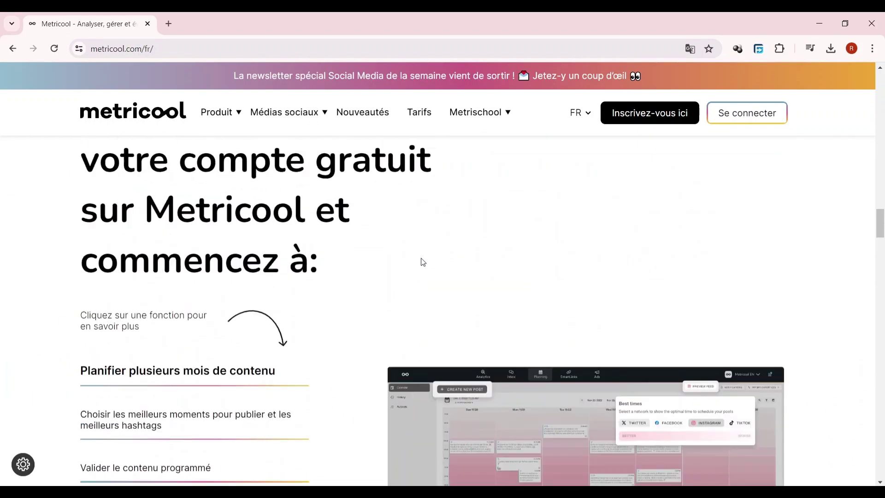
scroll(421, 266, "down", 9)
scroll(413, 263, "down", 4)
scroll(318, 239, "up", 2)
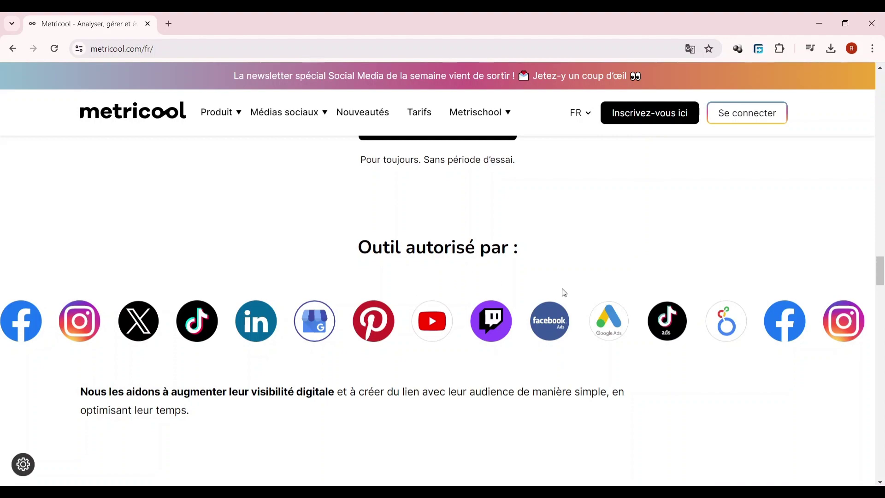
scroll(644, 332, "up", 5)
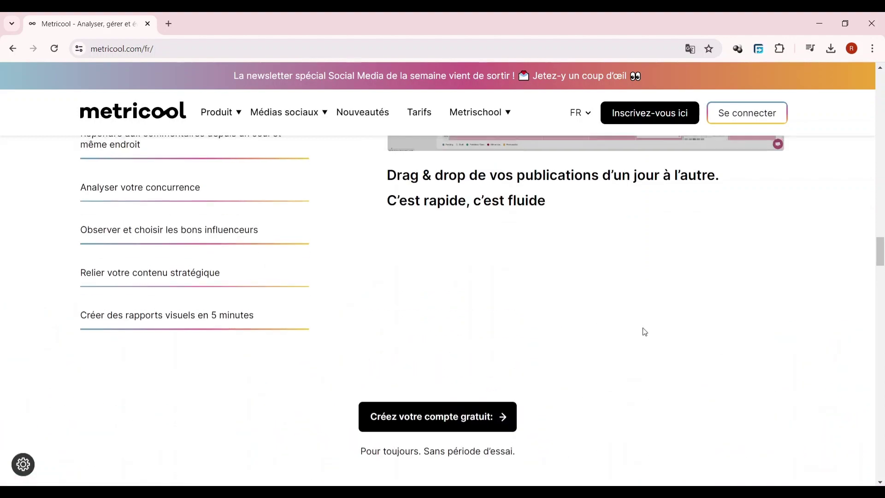
Register a free Metricool account with the account holder's e-mail address and accept the sign-up acknowledgement.
scroll(644, 332, "up", 20)
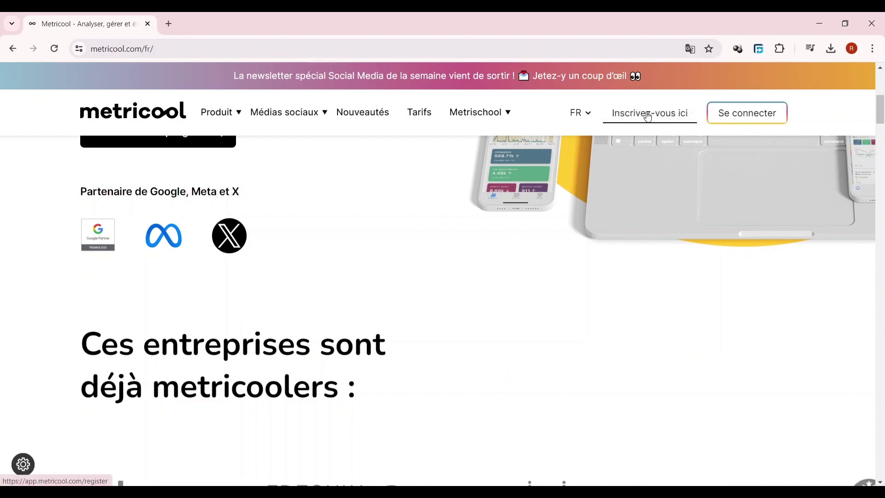
left_click(648, 116)
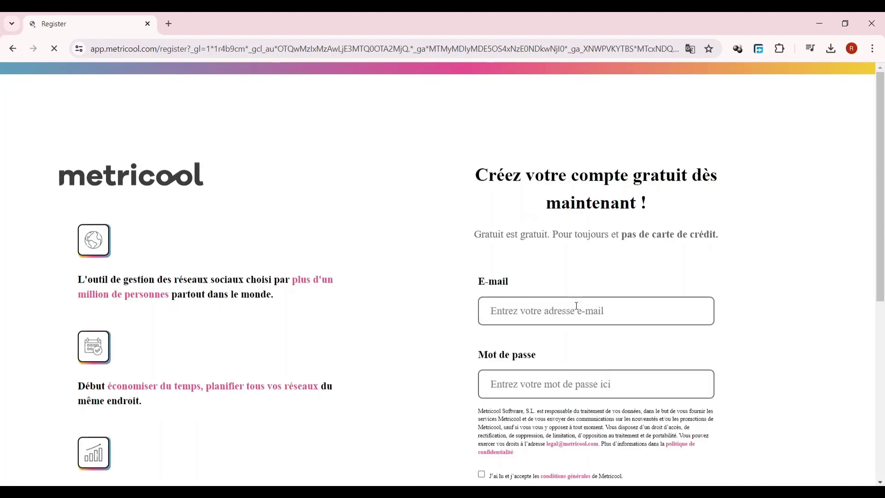
type("TCH")
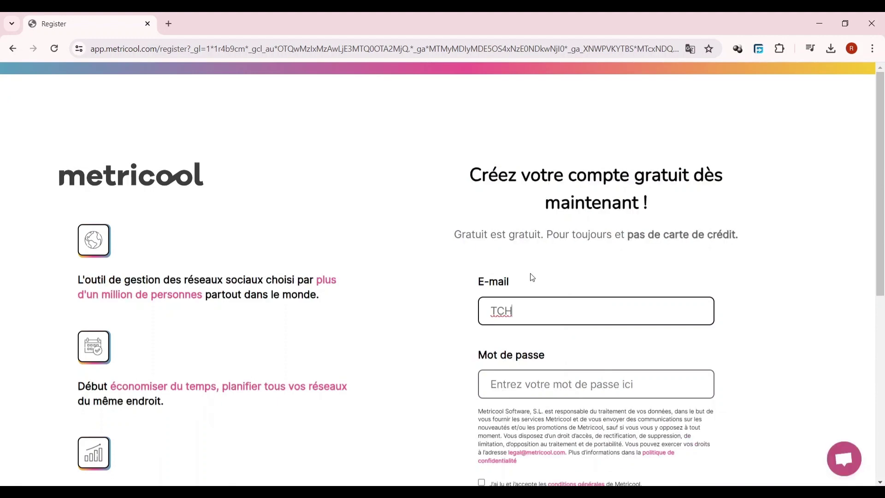
left_click(773, 310)
scroll(589, 415, "down", 3)
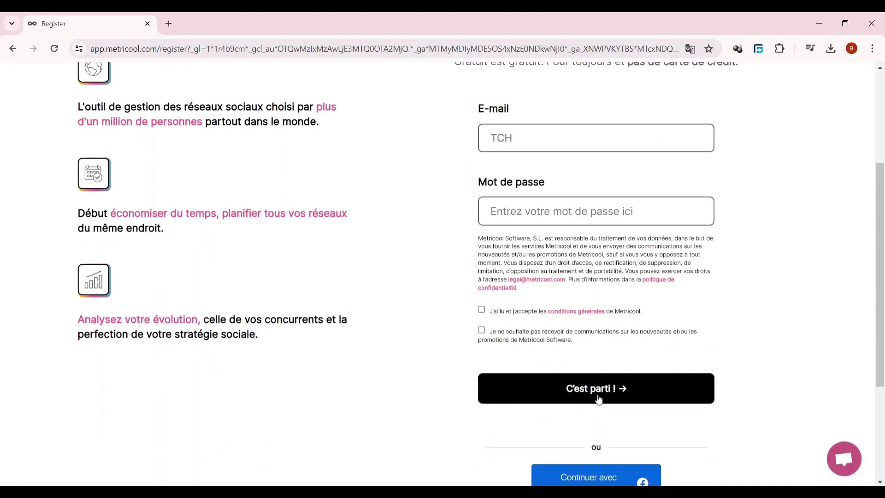
scroll(602, 205, "up", 3)
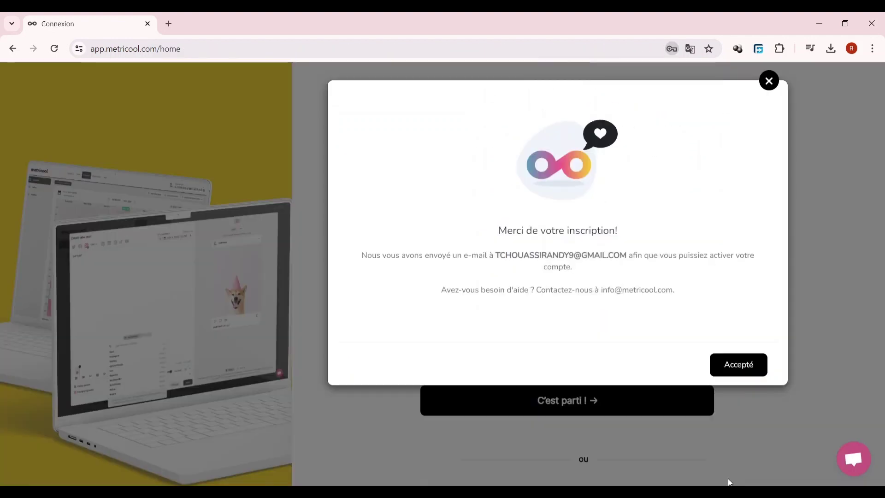
left_click(732, 369)
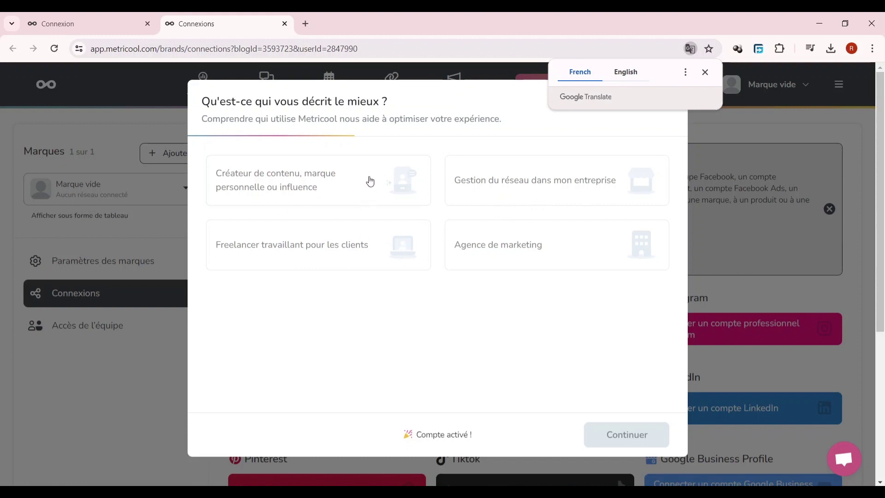
Answer the onboarding questions with "Créateur de contenu, marque personnelle ou influence", "Juste moi" and "Programmation et publication du contenu".
left_click(358, 191)
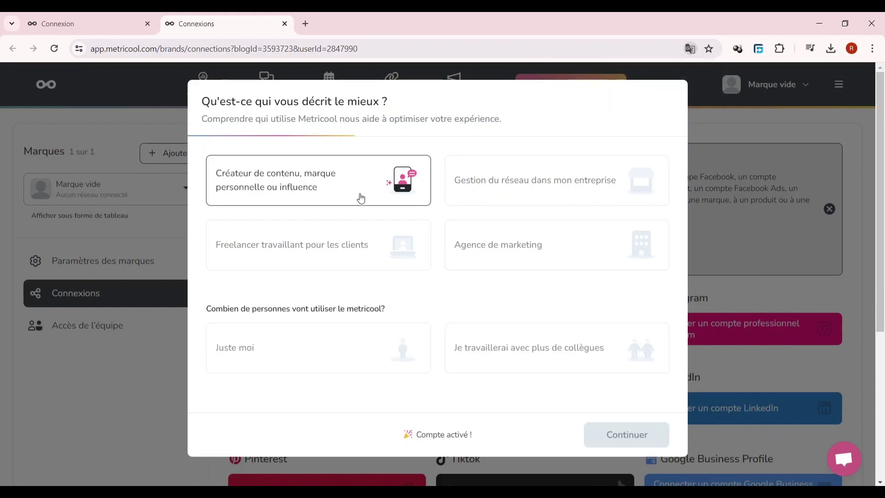
left_click(313, 341)
left_click(633, 439)
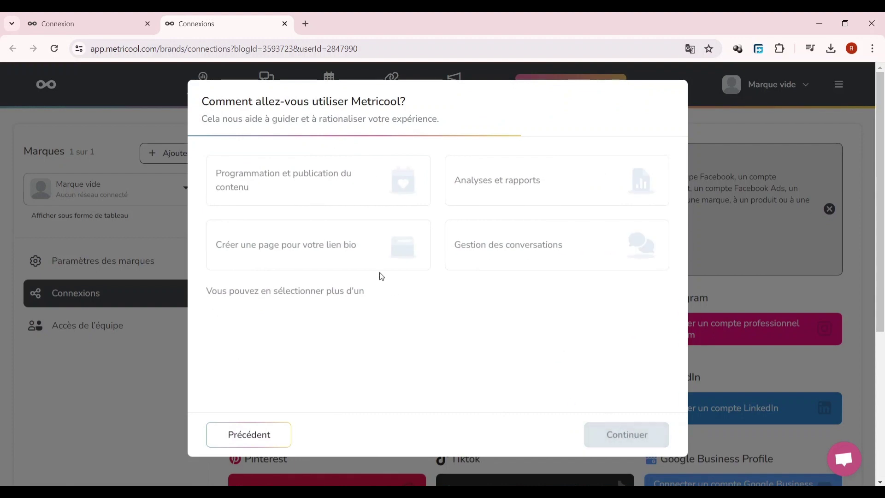
left_click(320, 190)
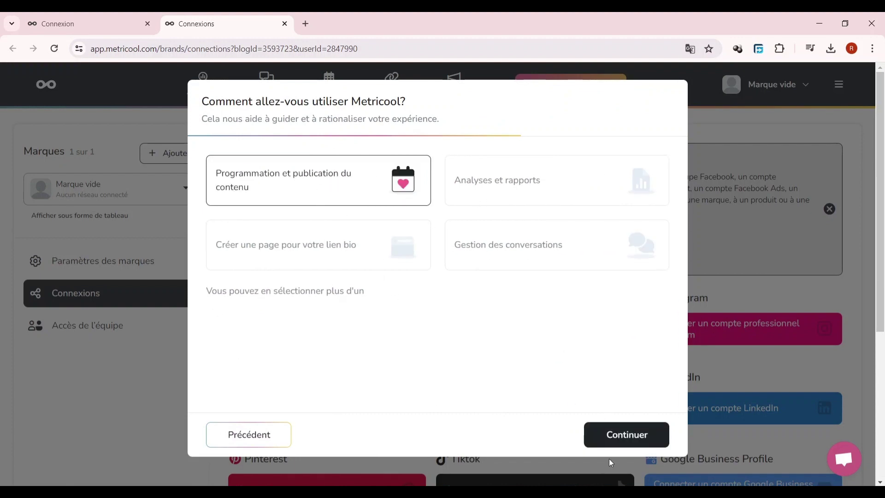
left_click(613, 439)
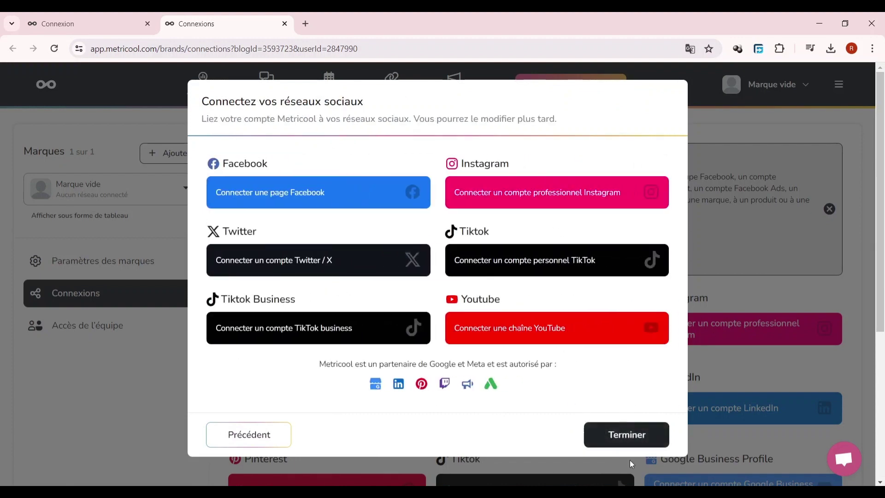
Finish the onboarding without connecting any social network and accept leaving the setup.
left_click(628, 443)
left_click(510, 364)
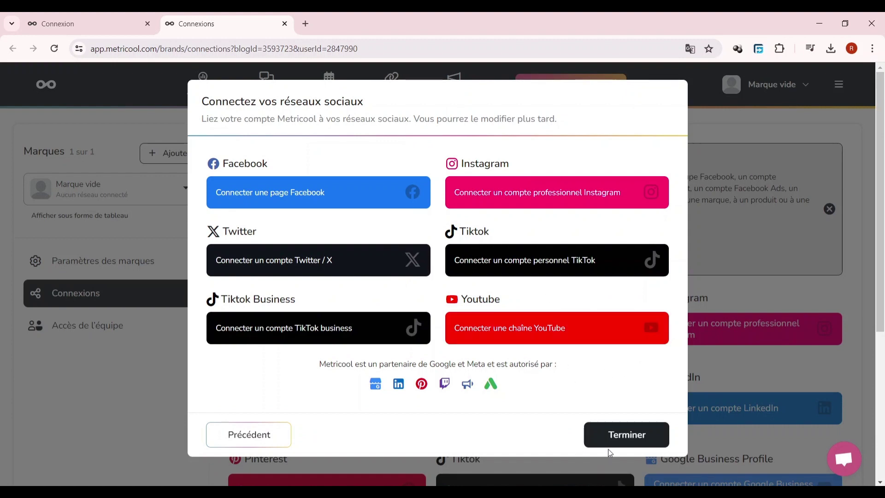
left_click(612, 434)
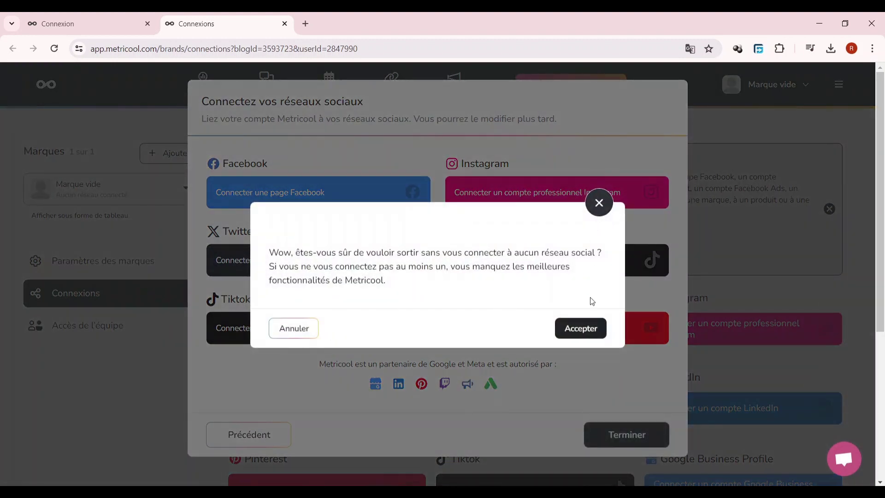
left_click(578, 328)
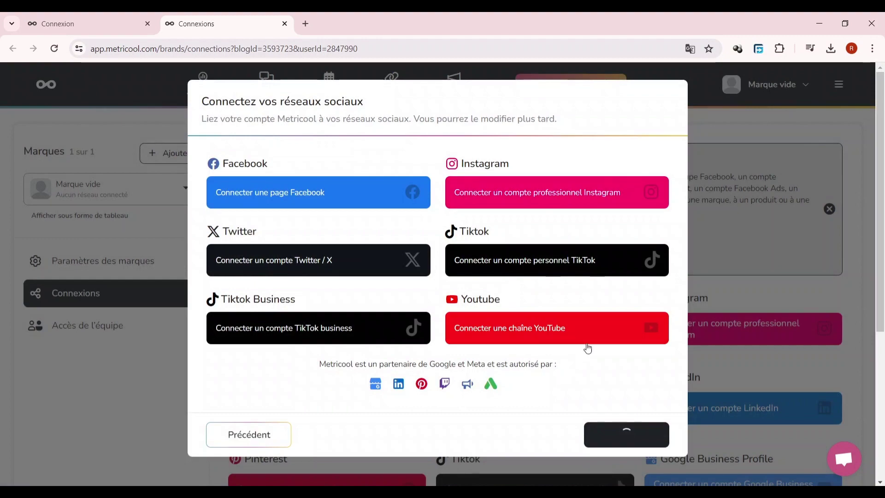
Look through the networks and advertising accounts that can be connected to the empty brand.
scroll(508, 307, "down", 3)
scroll(512, 305, "up", 3)
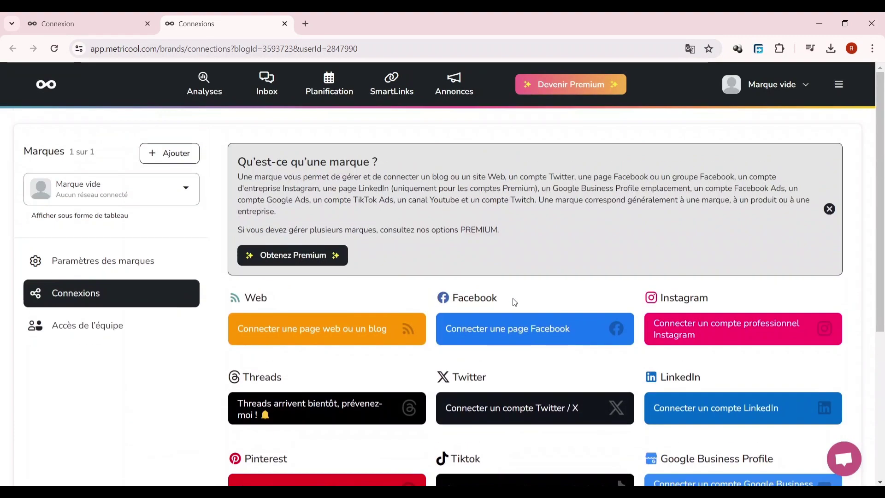
scroll(424, 258, "down", 3)
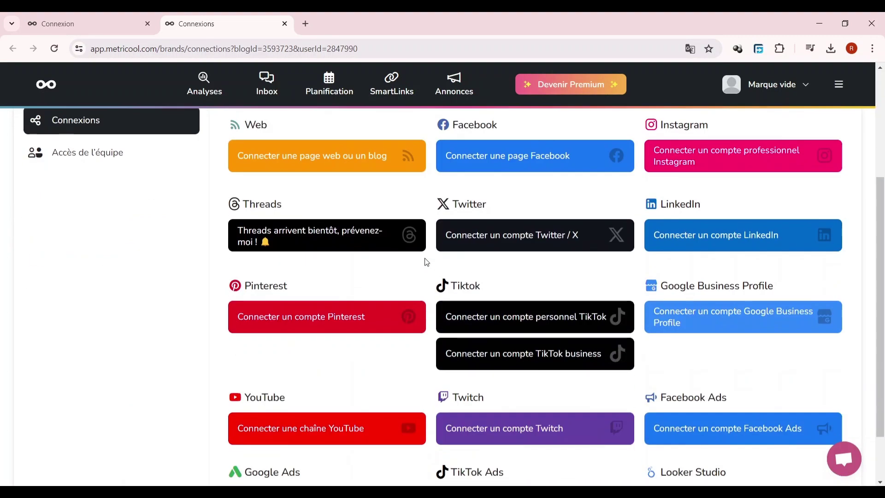
scroll(427, 262, "up", 1)
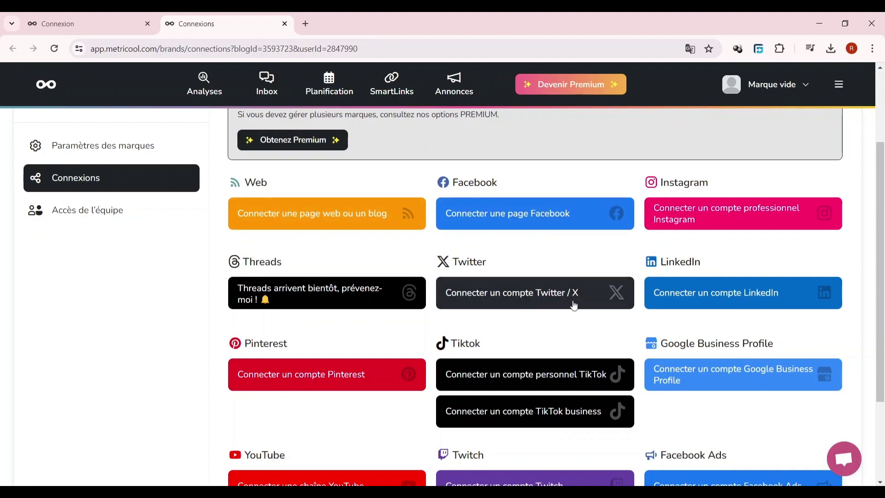
Open the Facebook page connection for the brand to view its login form, and leave it without signing in.
scroll(607, 317, "down", 3)
scroll(603, 318, "up", 5)
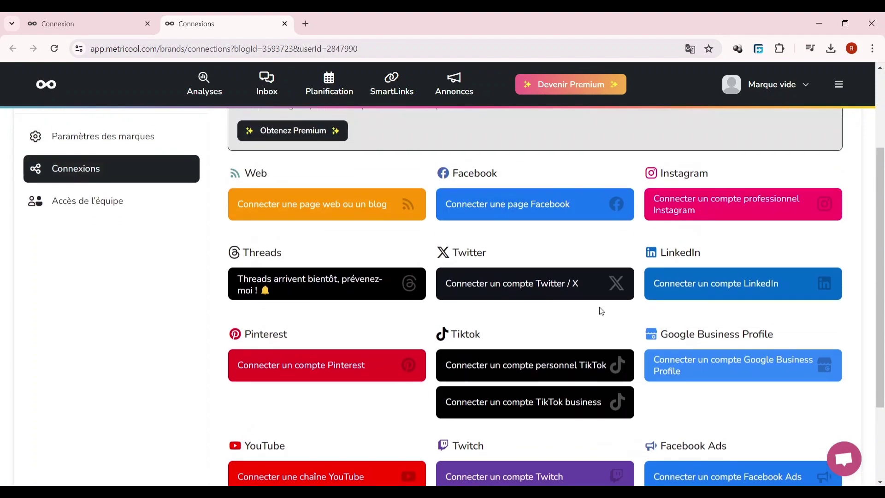
scroll(599, 313, "down", 5)
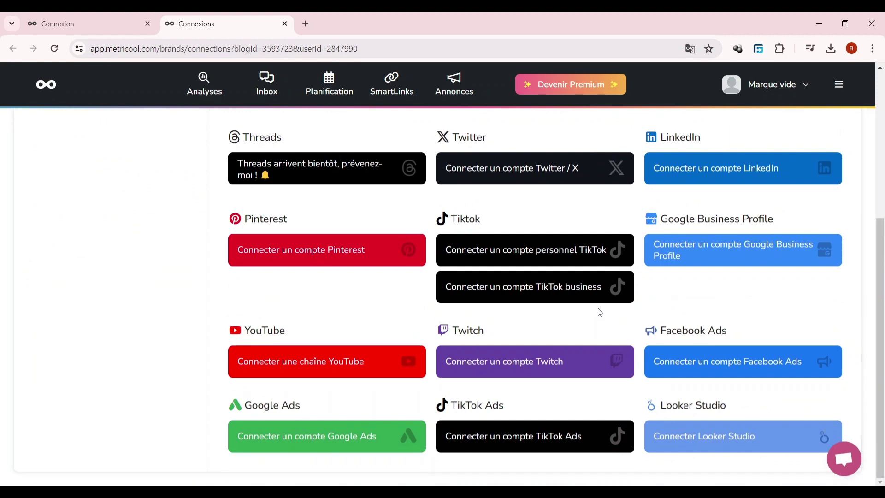
scroll(599, 313, "up", 5)
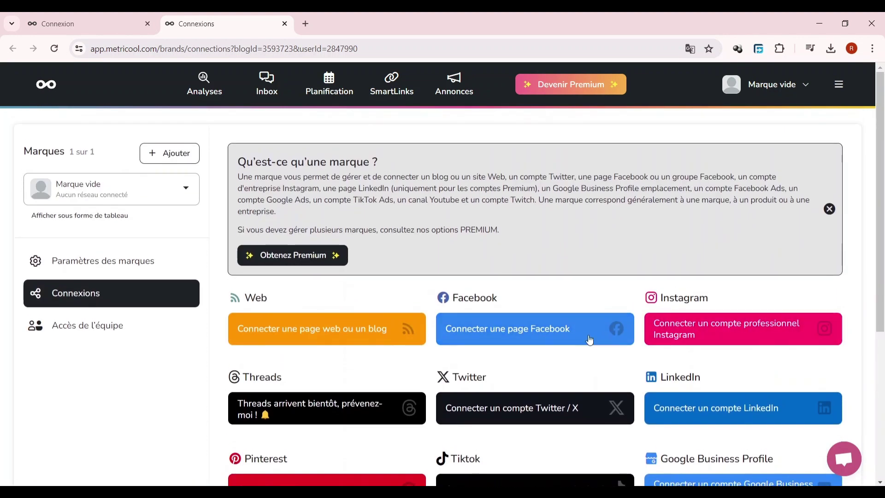
left_click(551, 337)
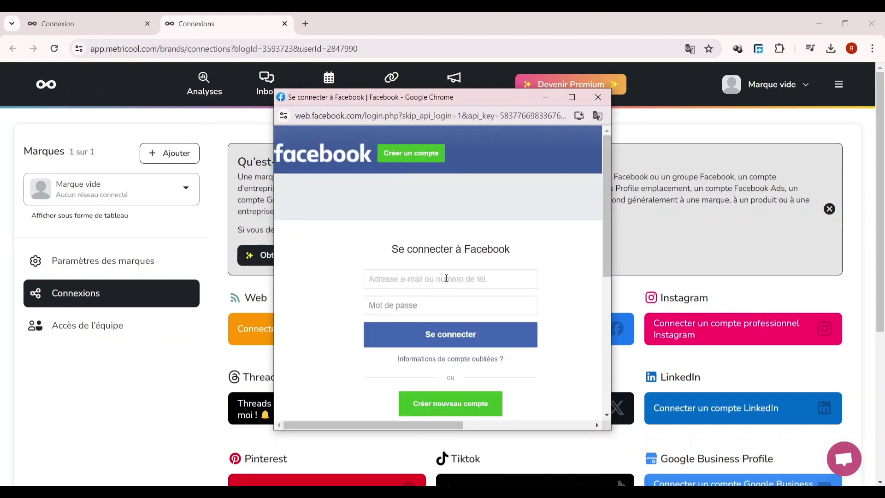
left_click(446, 278)
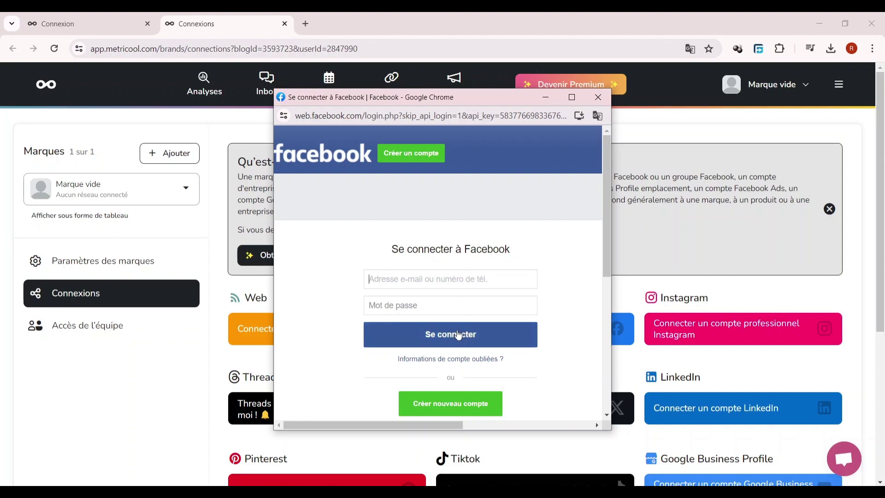
left_click(597, 97)
Try to connect a YouTube channel through the listed Google account, granting access to the channel members list and "Manage your YouTube videos".
scroll(358, 363, "down", 5)
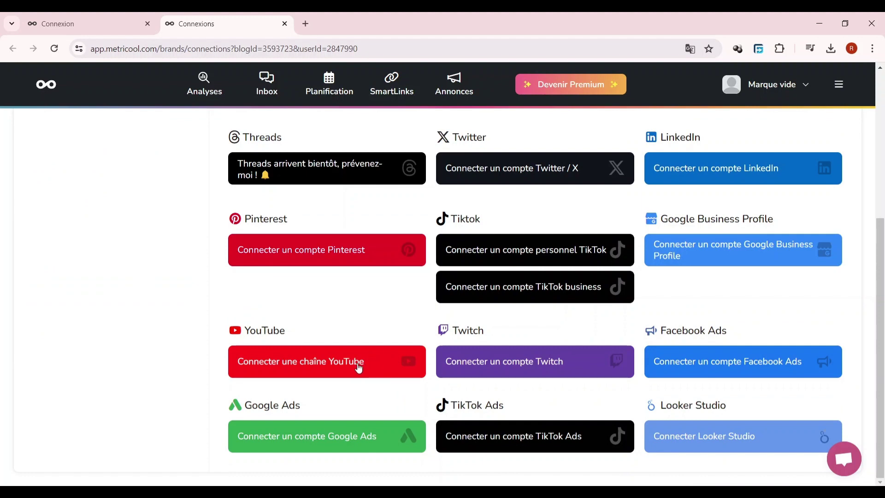
left_click(350, 363)
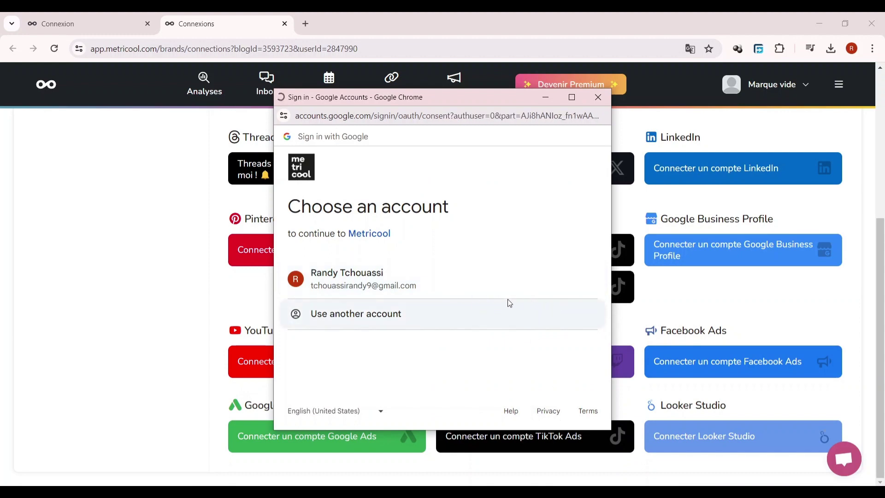
left_click(486, 273)
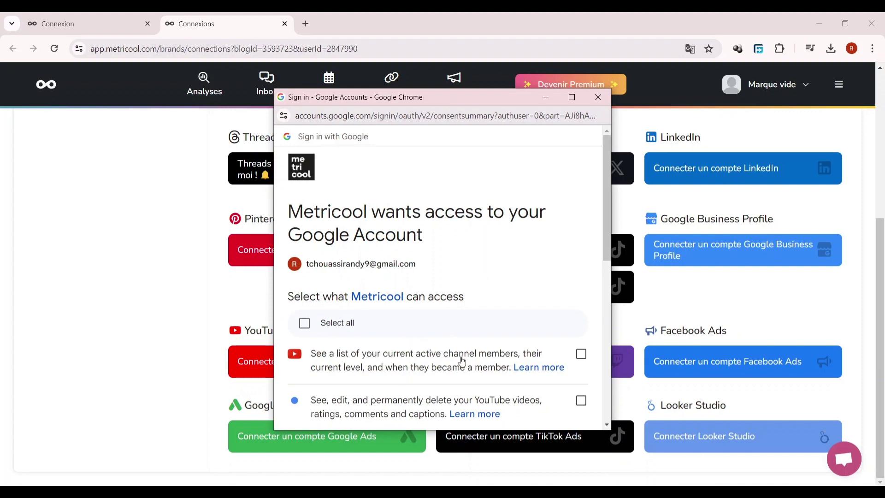
left_click(580, 353)
scroll(527, 350, "down", 3)
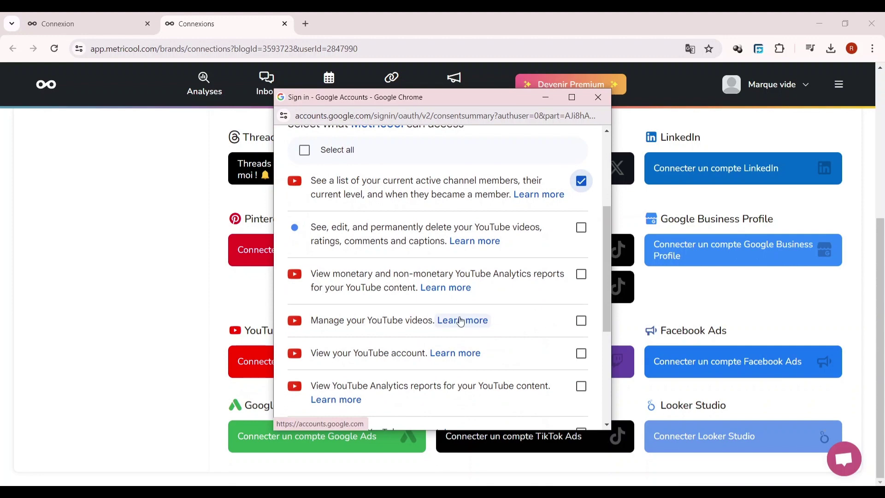
left_click(581, 320)
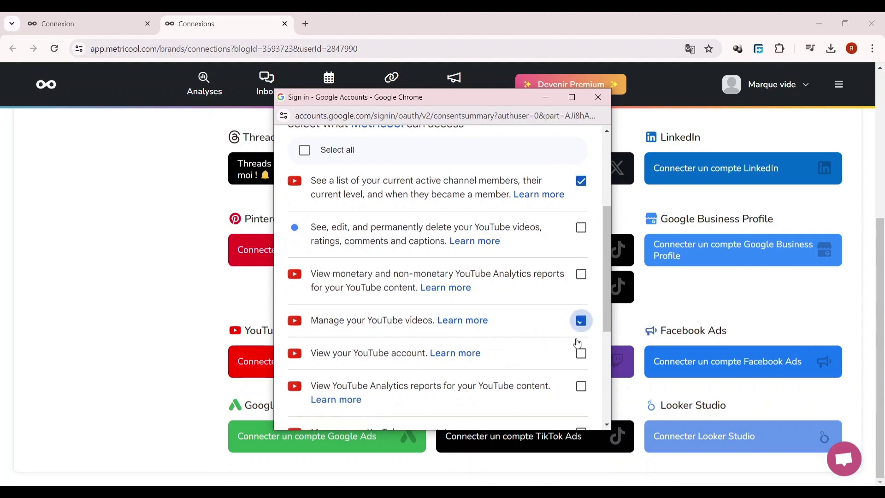
scroll(530, 257, "down", 4)
scroll(534, 263, "up", 1)
scroll(535, 267, "down", 1)
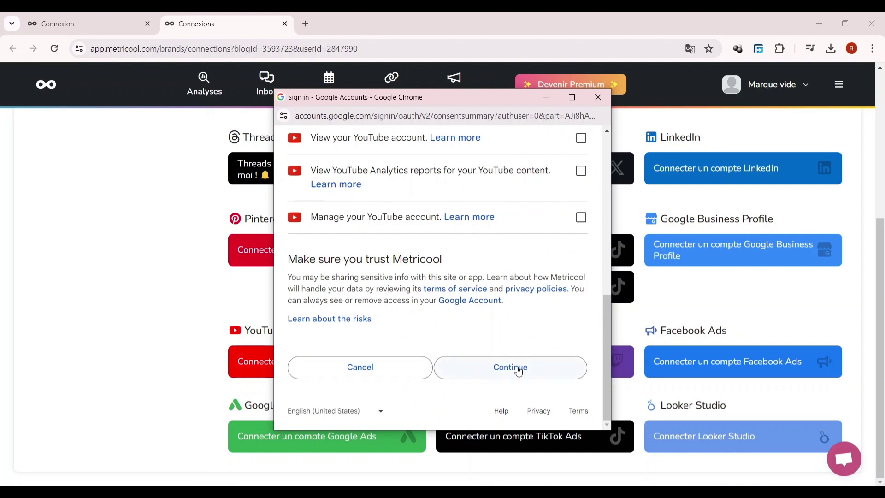
left_click(590, 101)
Examine the networks available under Analyses, including the Youtube and TikTok analytics pages.
scroll(124, 302, "up", 5)
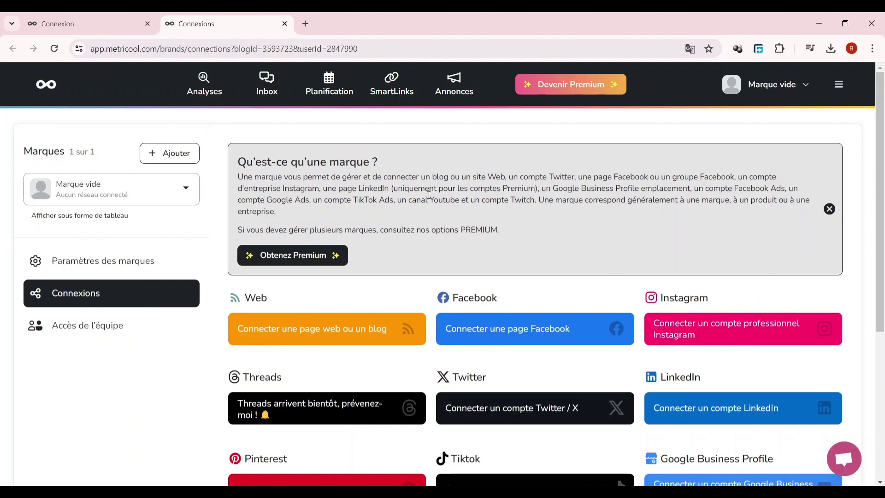
scroll(510, 312, "down", 5)
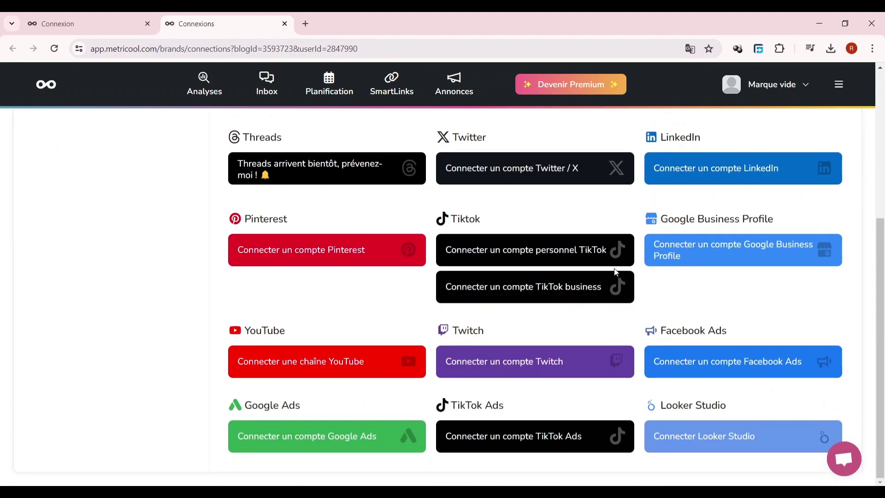
scroll(636, 283, "up", 5)
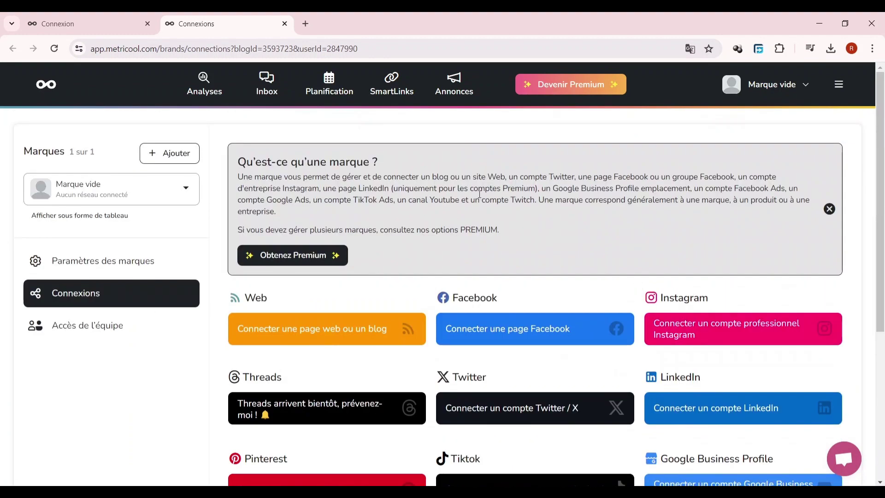
left_click(205, 85)
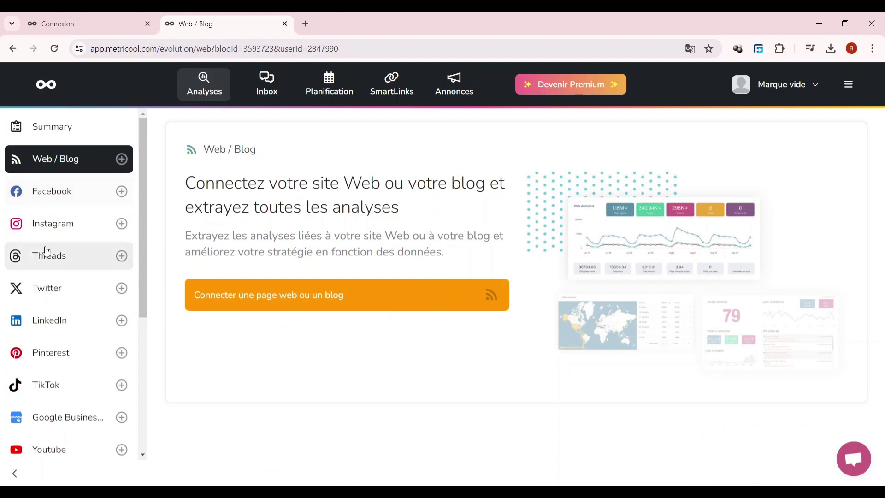
scroll(56, 360, "down", 5)
scroll(57, 364, "up", 5)
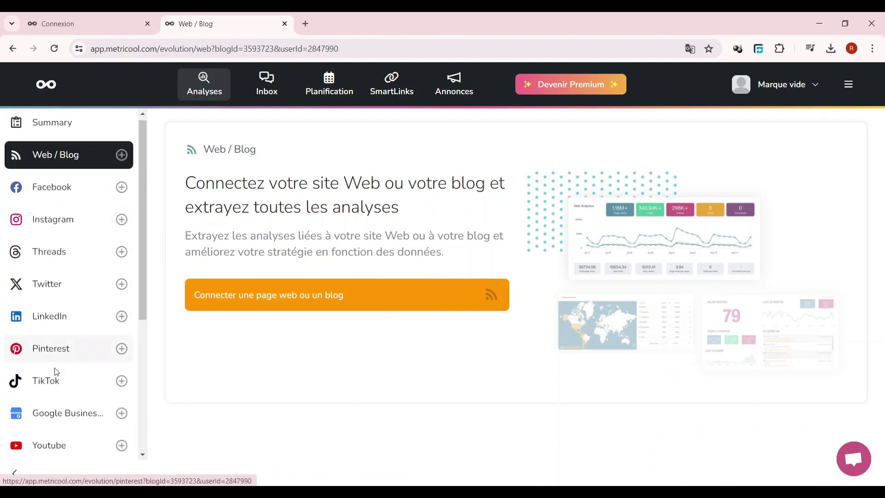
scroll(53, 376, "down", 4)
left_click(62, 282)
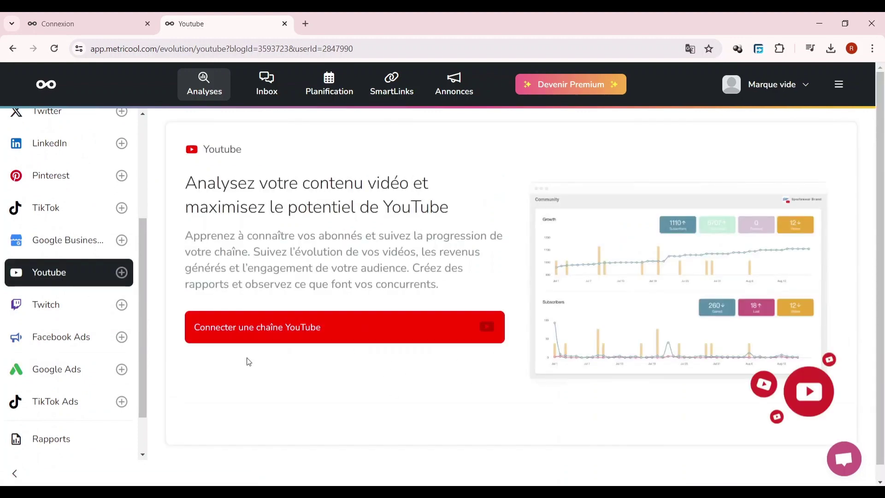
left_click(47, 221)
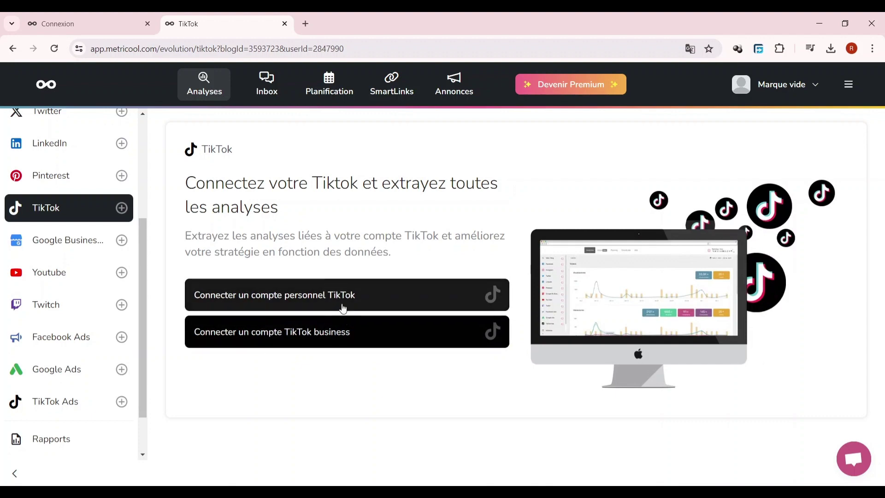
scroll(42, 417, "up", 4)
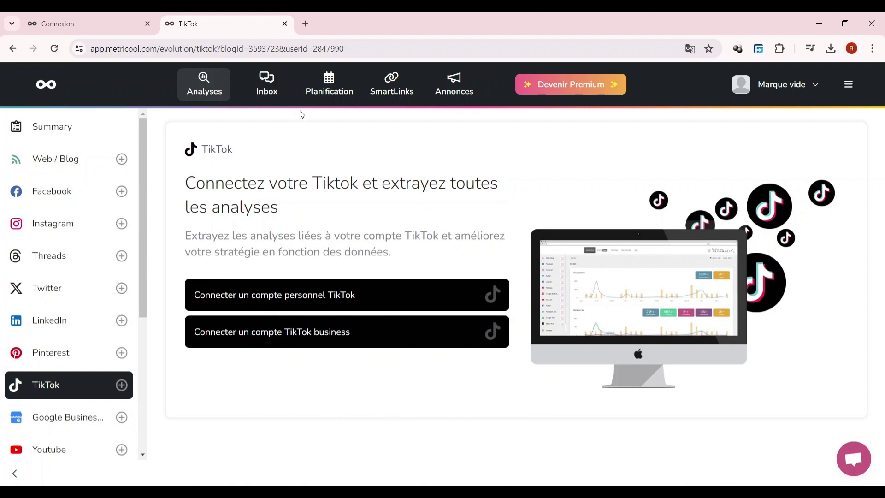
Look through the Inbox page and the accounts that can be connected for managing messages and comments.
left_click(270, 83)
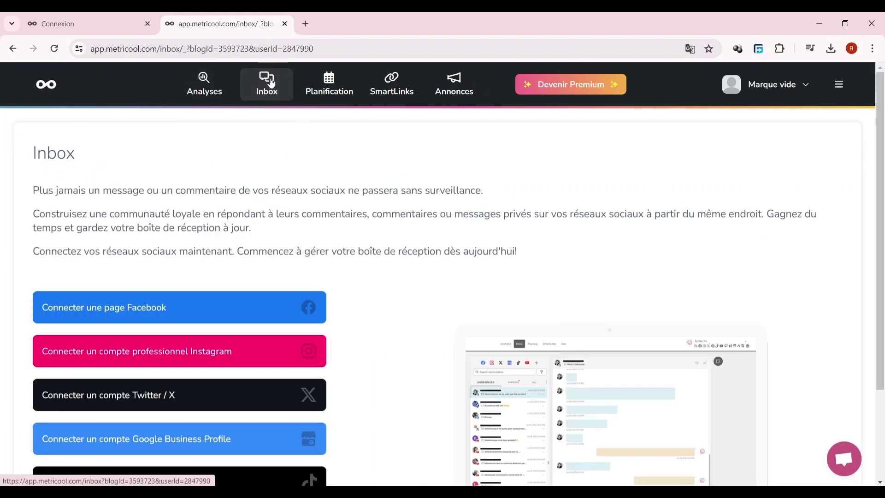
scroll(155, 344, "down", 3)
scroll(166, 336, "up", 3)
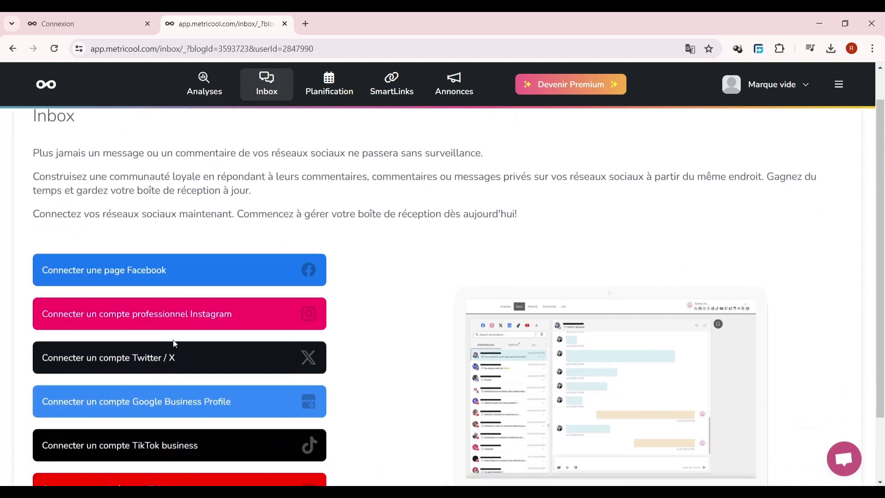
scroll(168, 341, "down", 3)
scroll(314, 432, "up", 3)
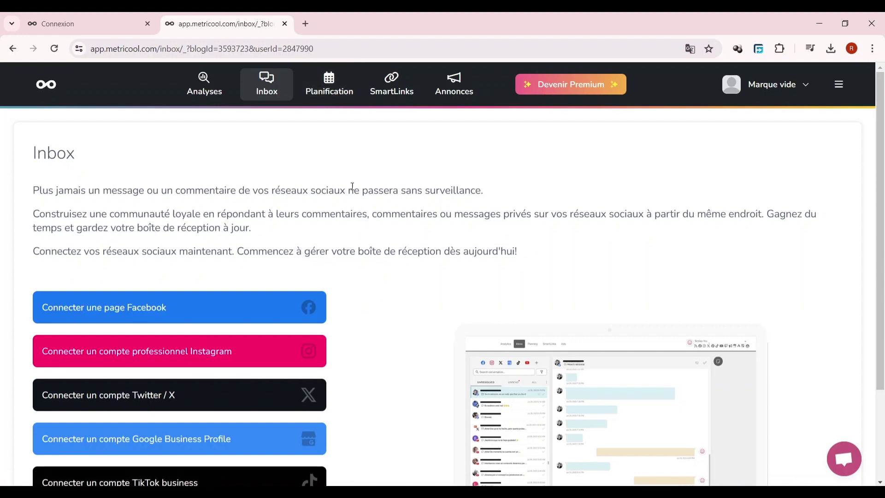
Look through the Planification calendar page and the networks that can be connected for scheduling content.
left_click(333, 88)
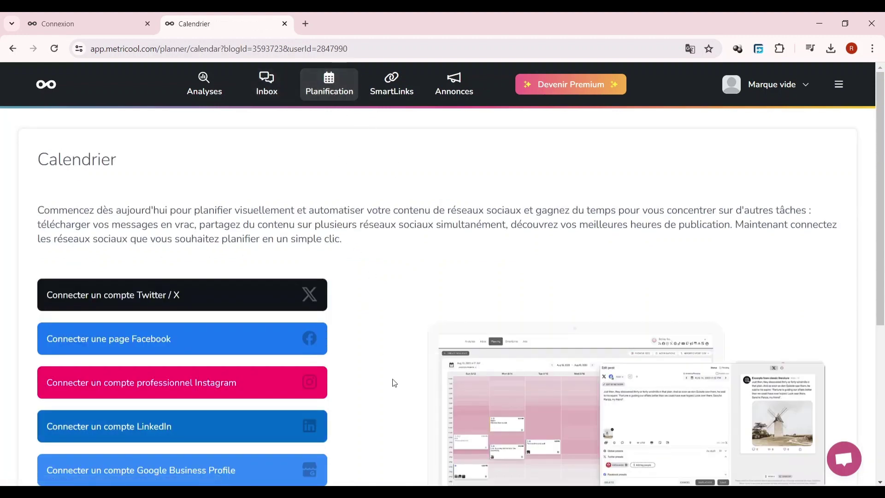
scroll(503, 387, "down", 4)
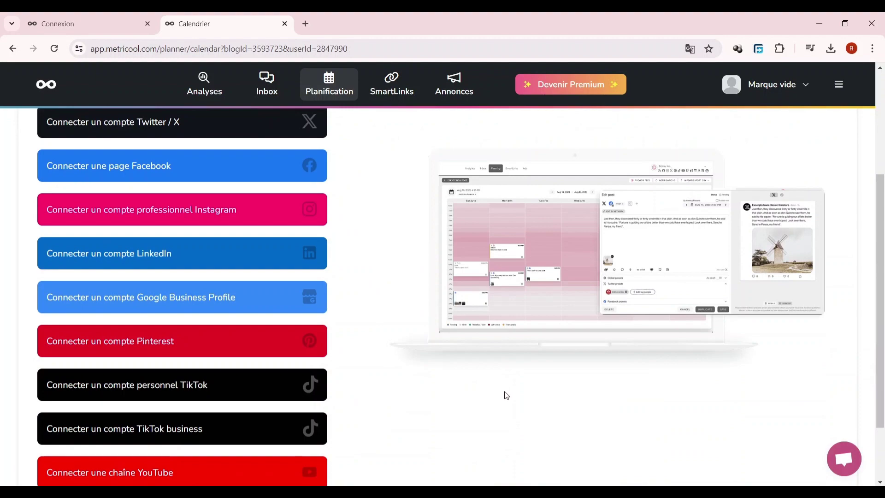
scroll(393, 384, "down", 2)
scroll(397, 385, "up", 6)
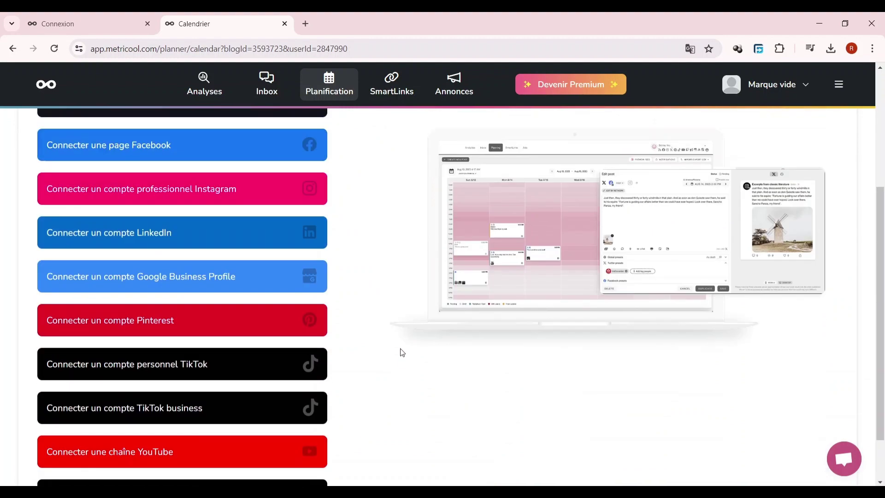
scroll(249, 334, "down", 6)
scroll(250, 339, "up", 4)
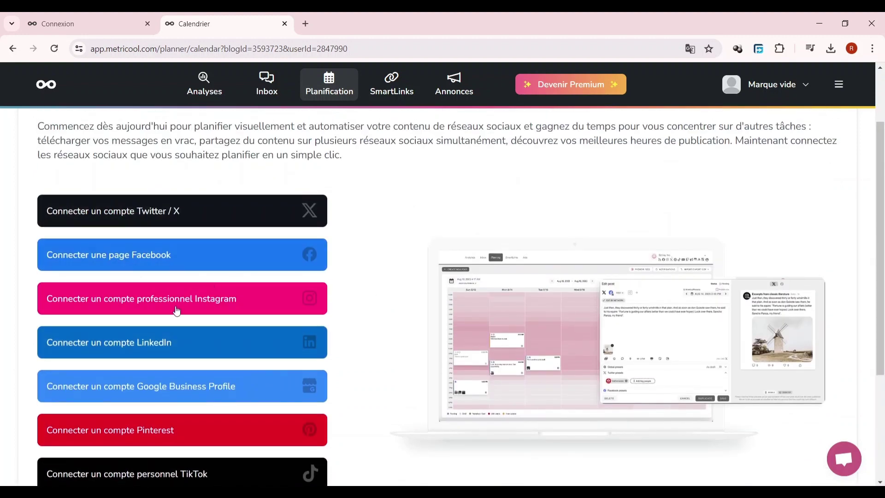
Examine the SmartLinks page and the Annonces campaigns page with the accounts that can be connected to each.
left_click(390, 90)
scroll(243, 392, "down", 1)
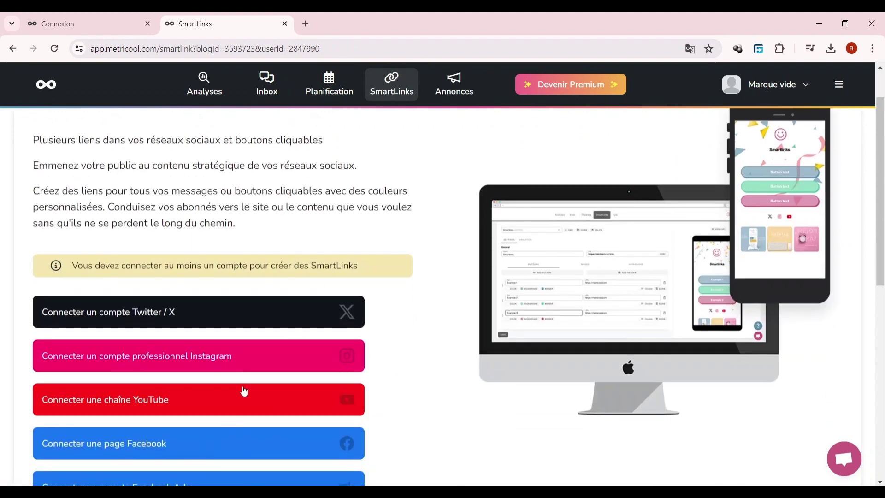
scroll(249, 389, "up", 1)
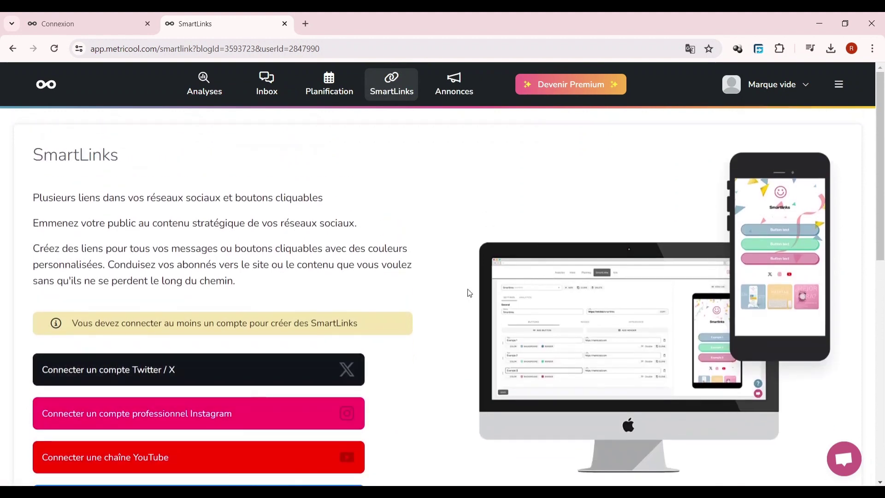
scroll(469, 293, "down", 2)
scroll(193, 341, "up", 2)
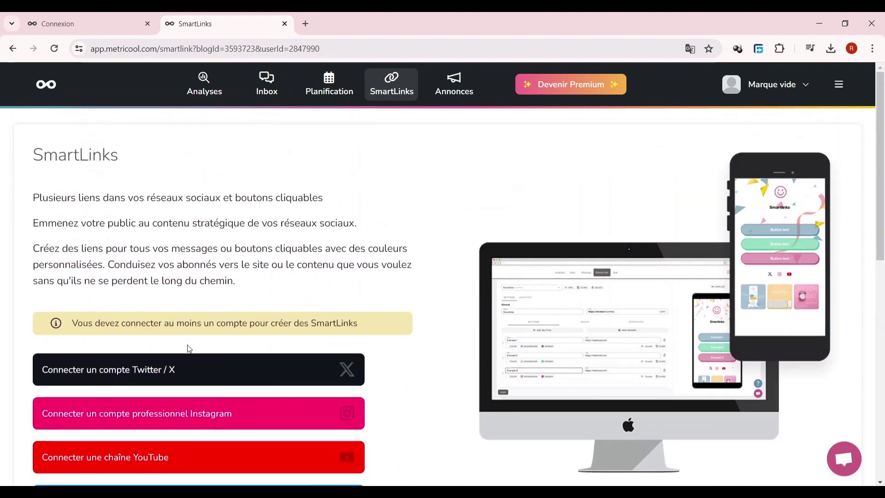
left_click(474, 101)
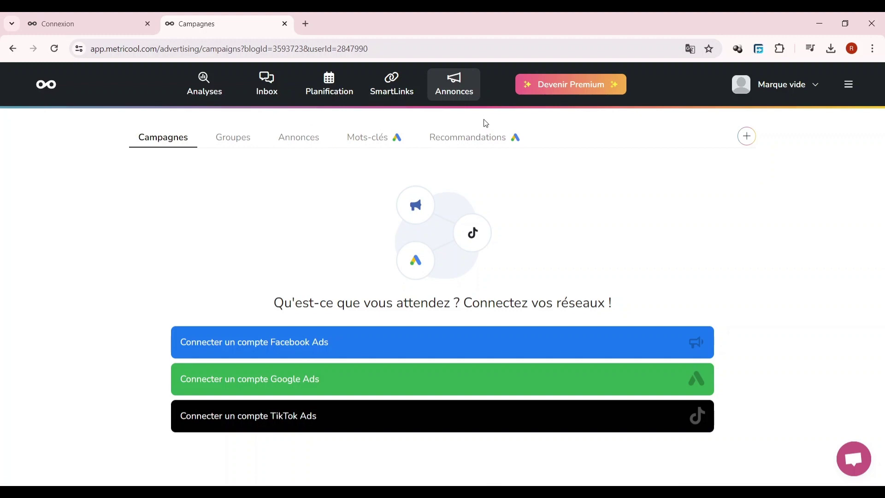
Return to the brand's connections overview and open its team access page, "Accès de l'équipe".
left_click(42, 84)
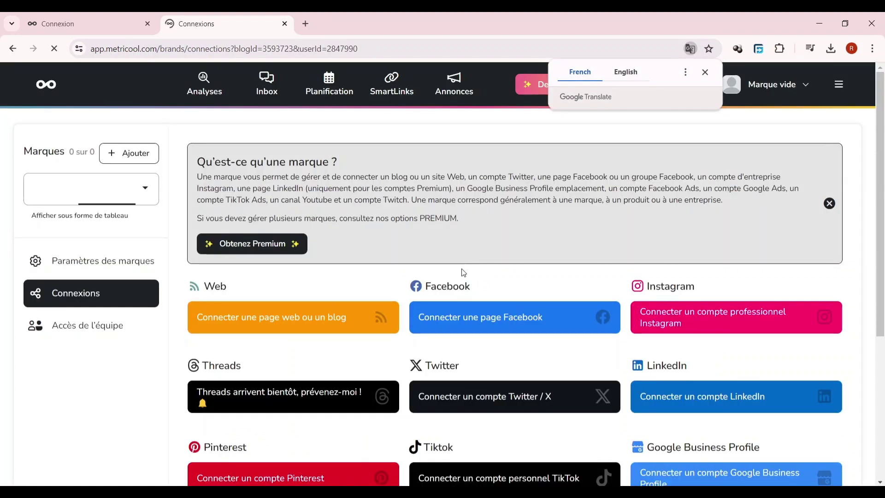
scroll(882, 309, "down", 4)
scroll(882, 309, "up", 4)
scroll(883, 310, "down", 2)
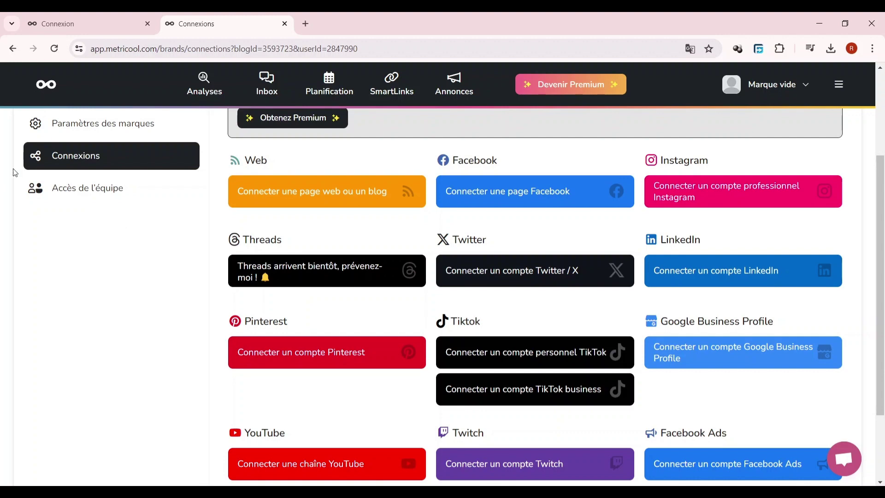
left_click(46, 192)
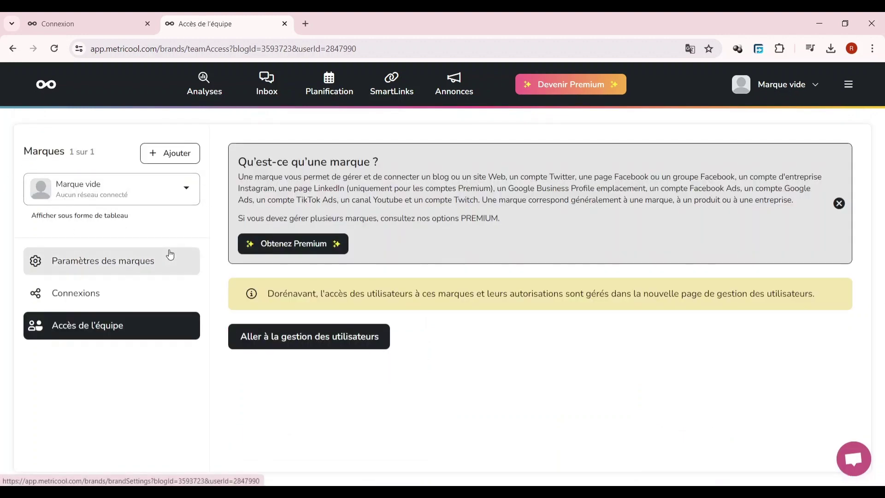